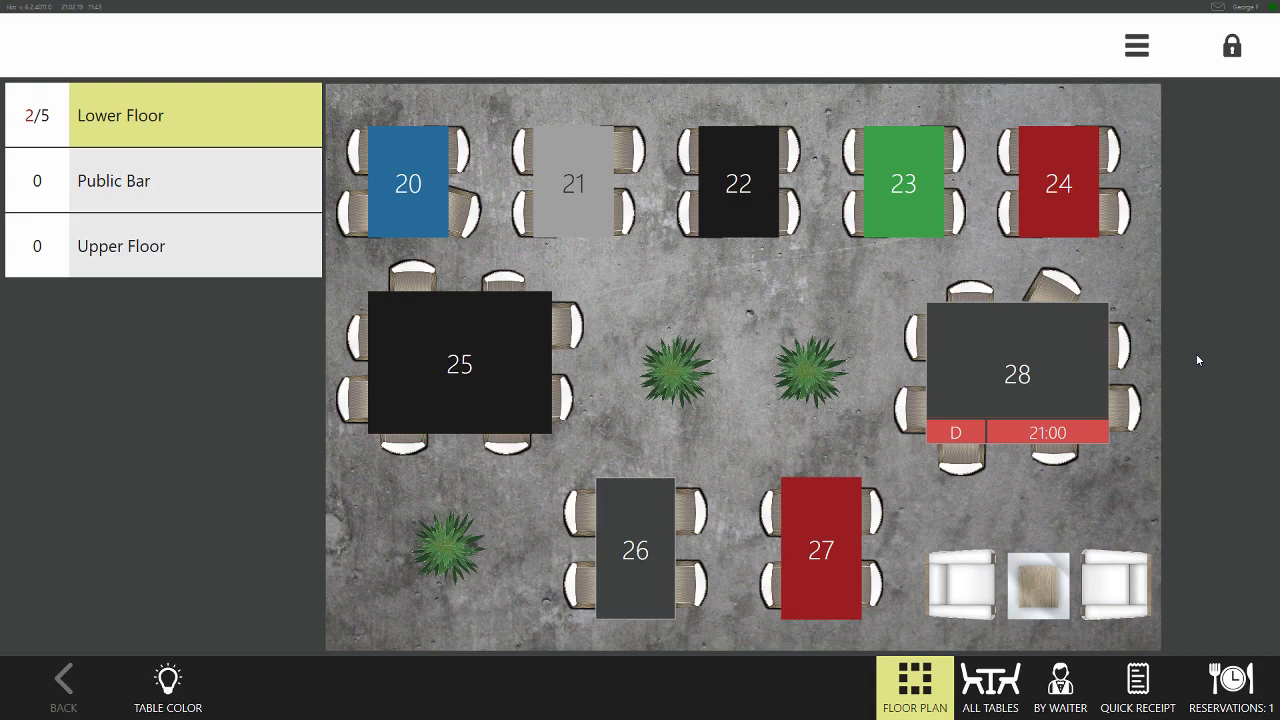
pyautogui.click(1060, 685)
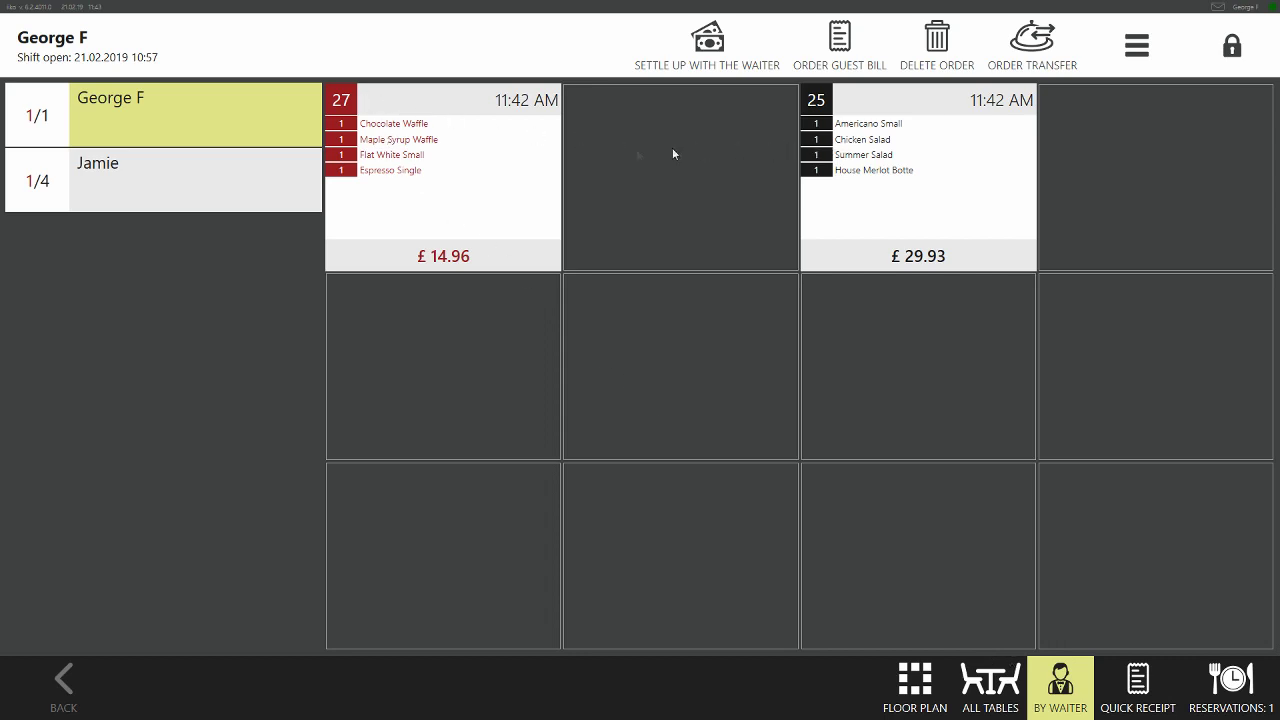
pyautogui.click(211, 184)
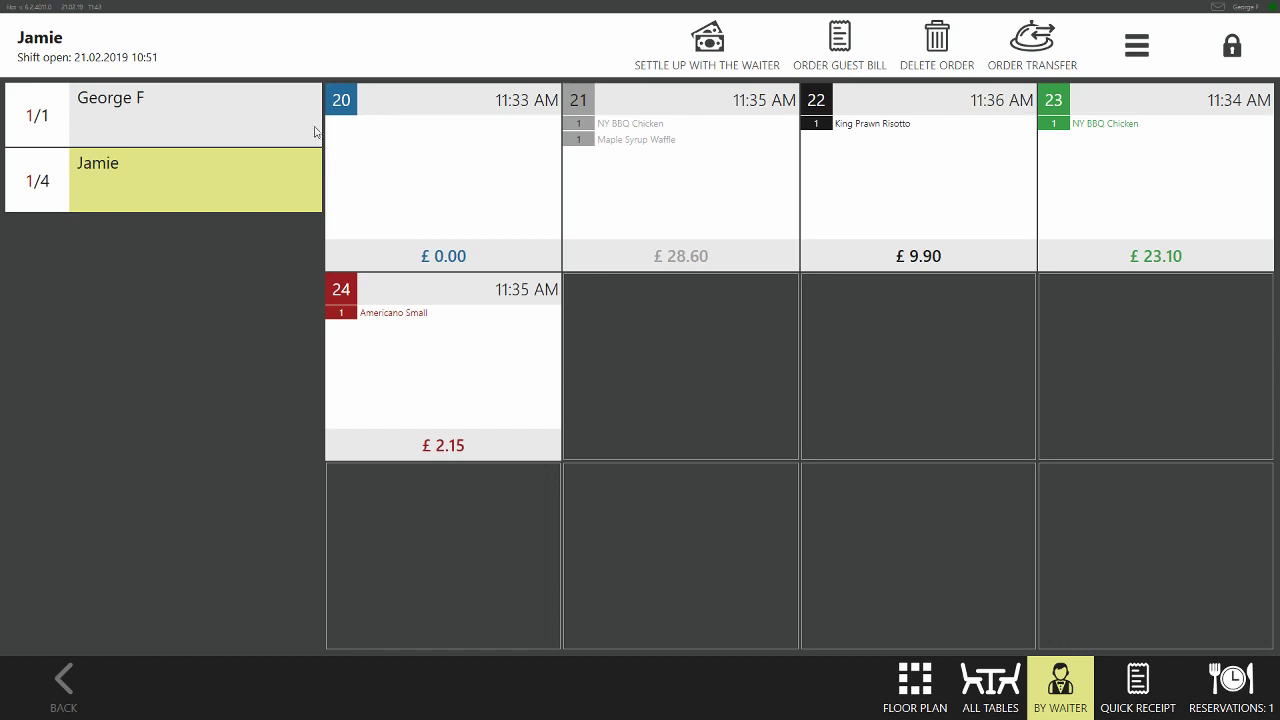
pyautogui.click(277, 122)
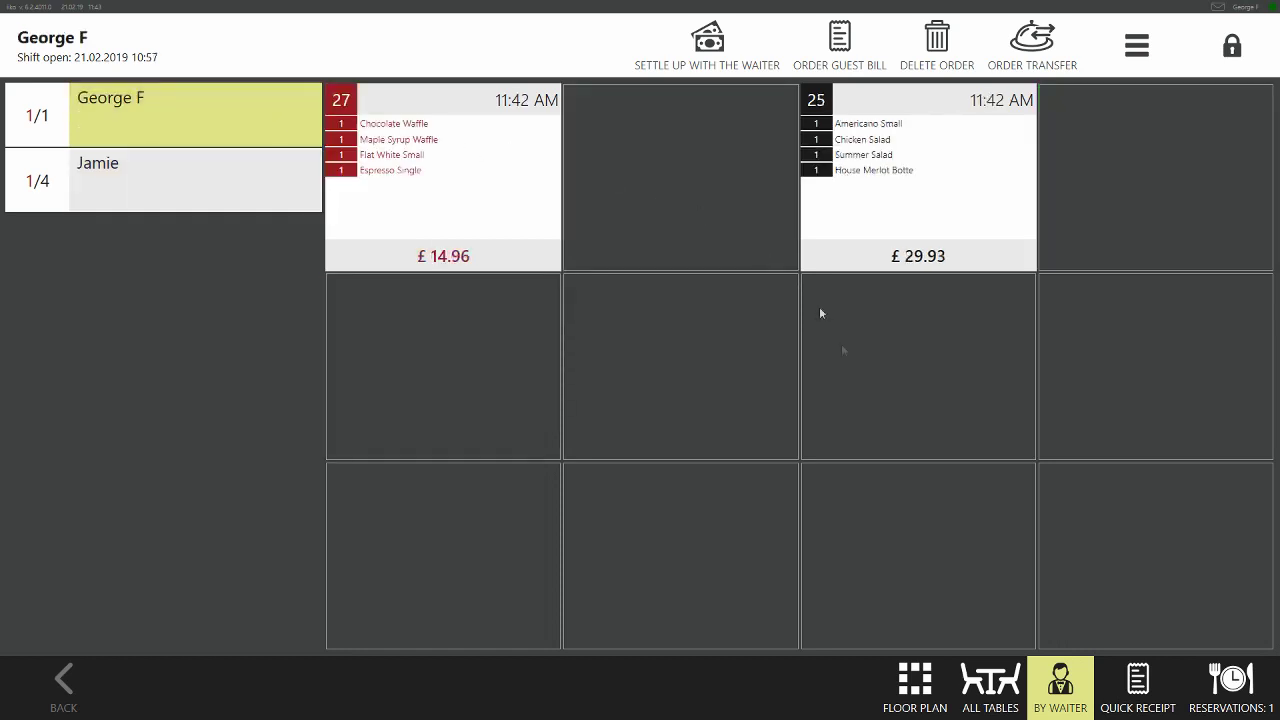
pyautogui.click(990, 684)
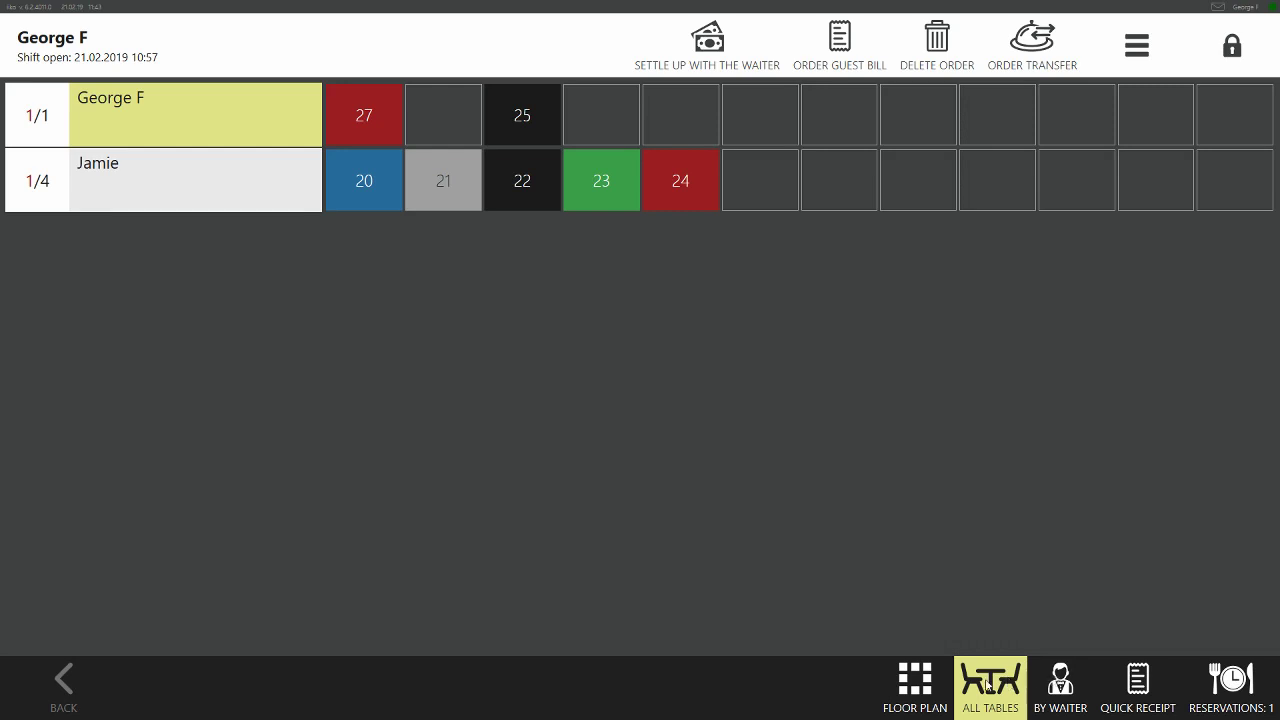
# - Go back to the Lower Floor plan showing tables 20–28 in their status colours
pyautogui.click(926, 688)
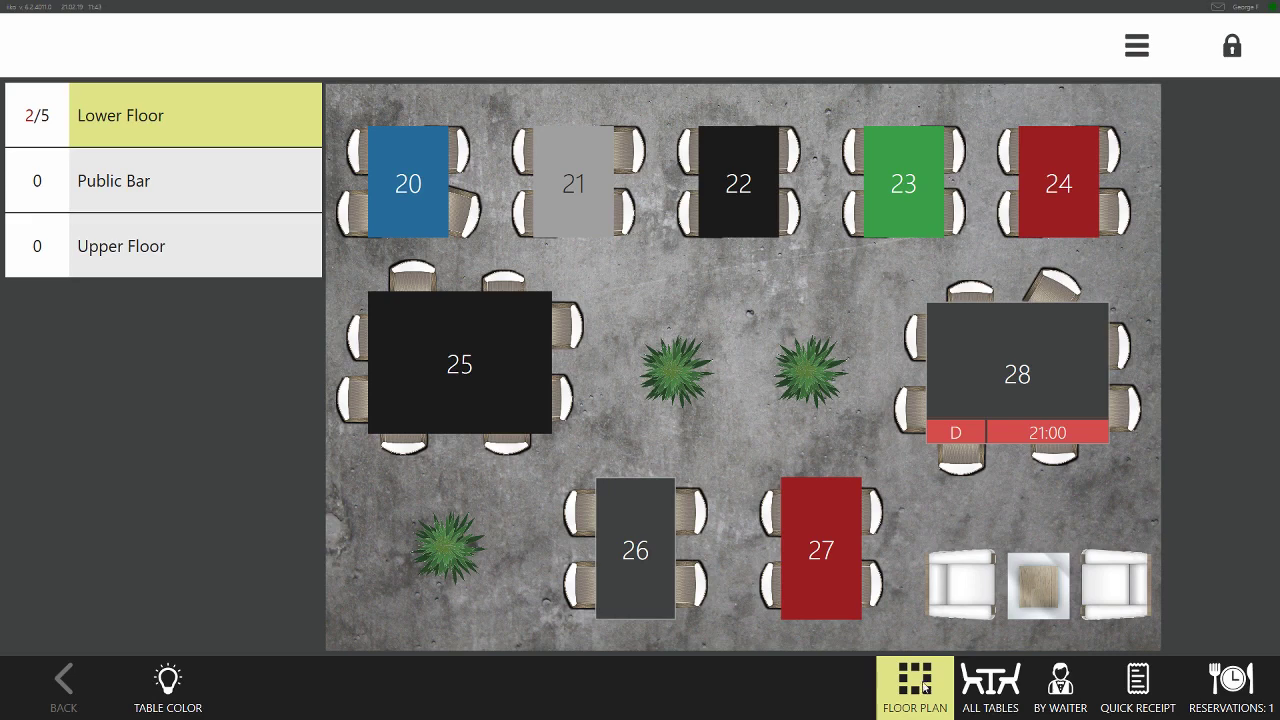
pyautogui.click(172, 681)
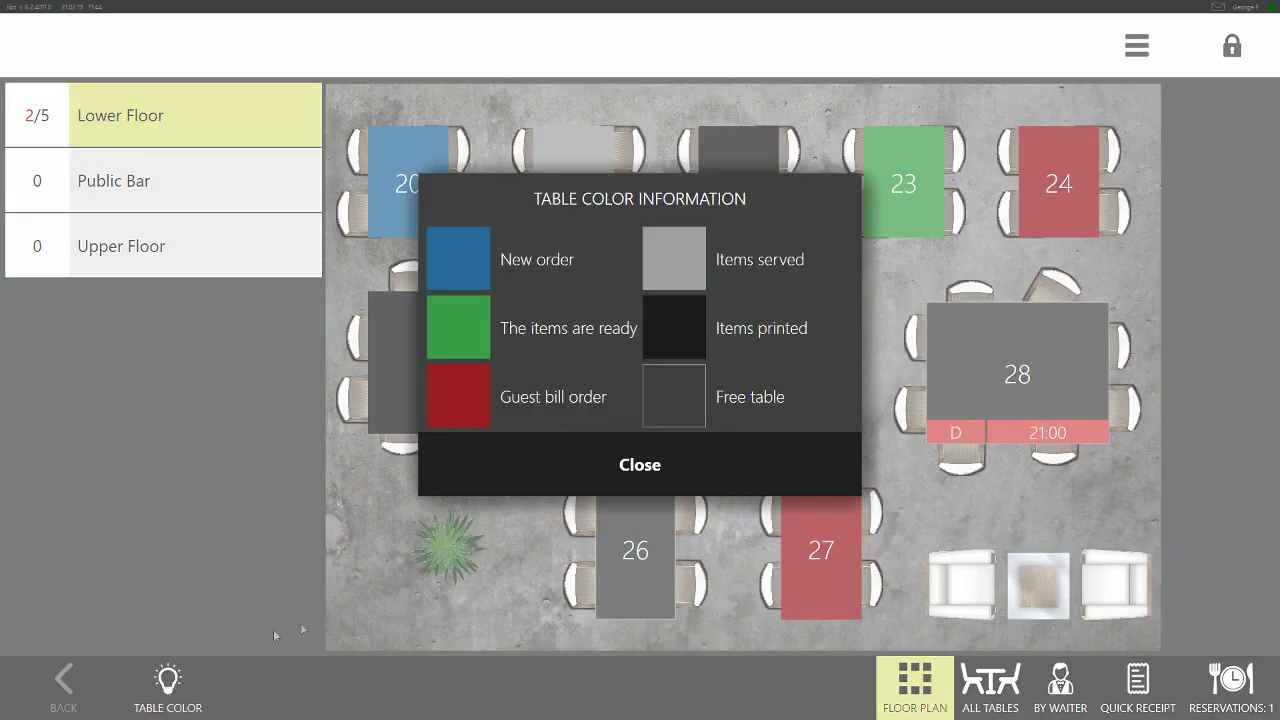
pyautogui.click(642, 481)
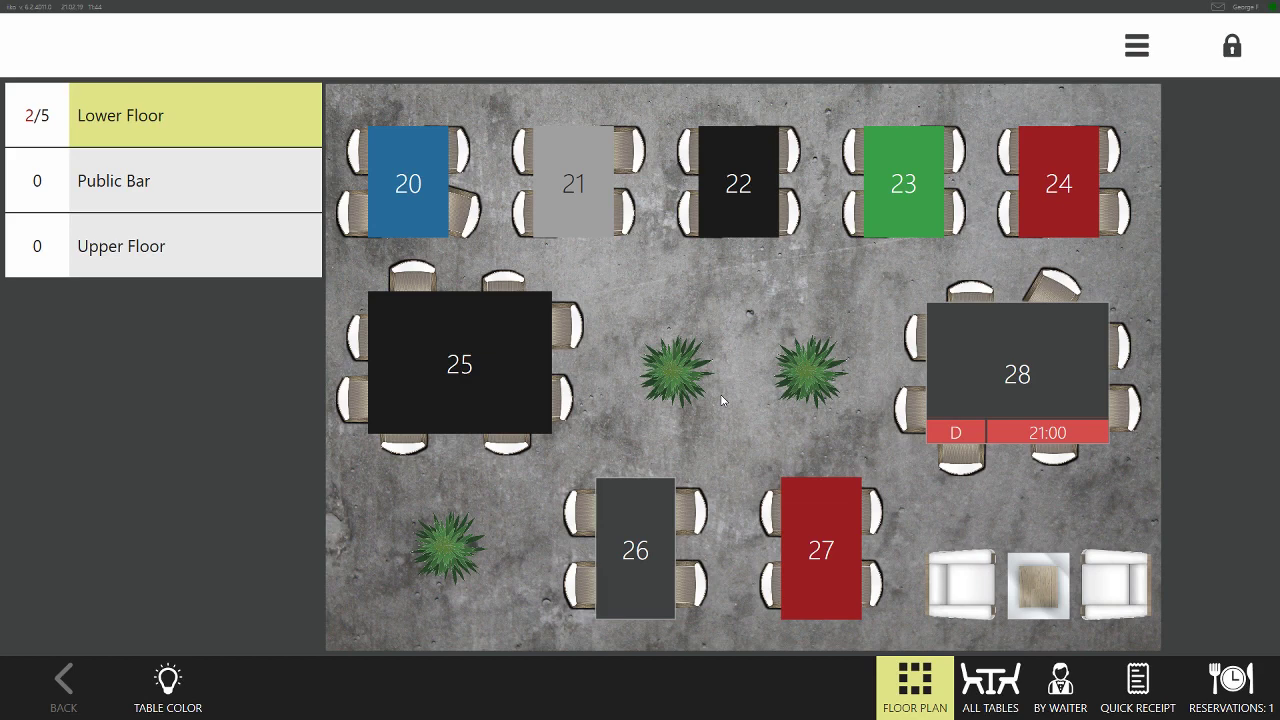
pyautogui.click(386, 195)
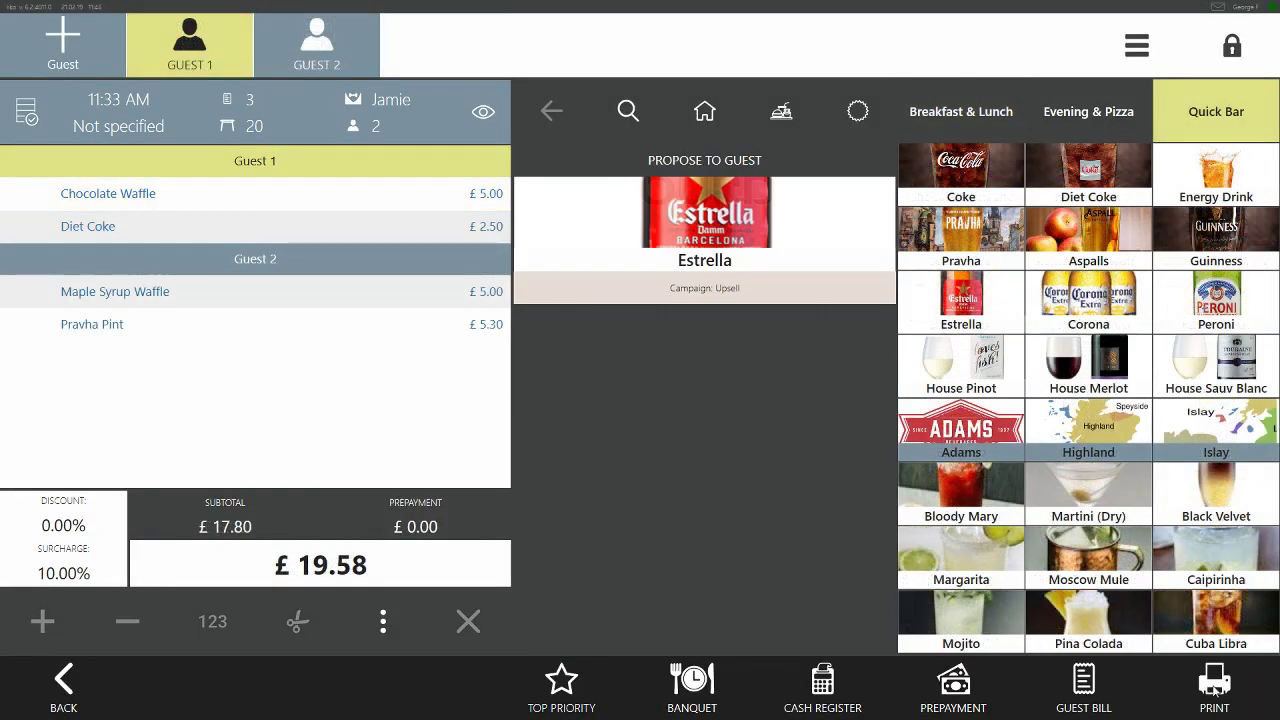
# - Print table 20's order so it turns black, check the colour legend, and reopen the order
pyautogui.click(1213, 688)
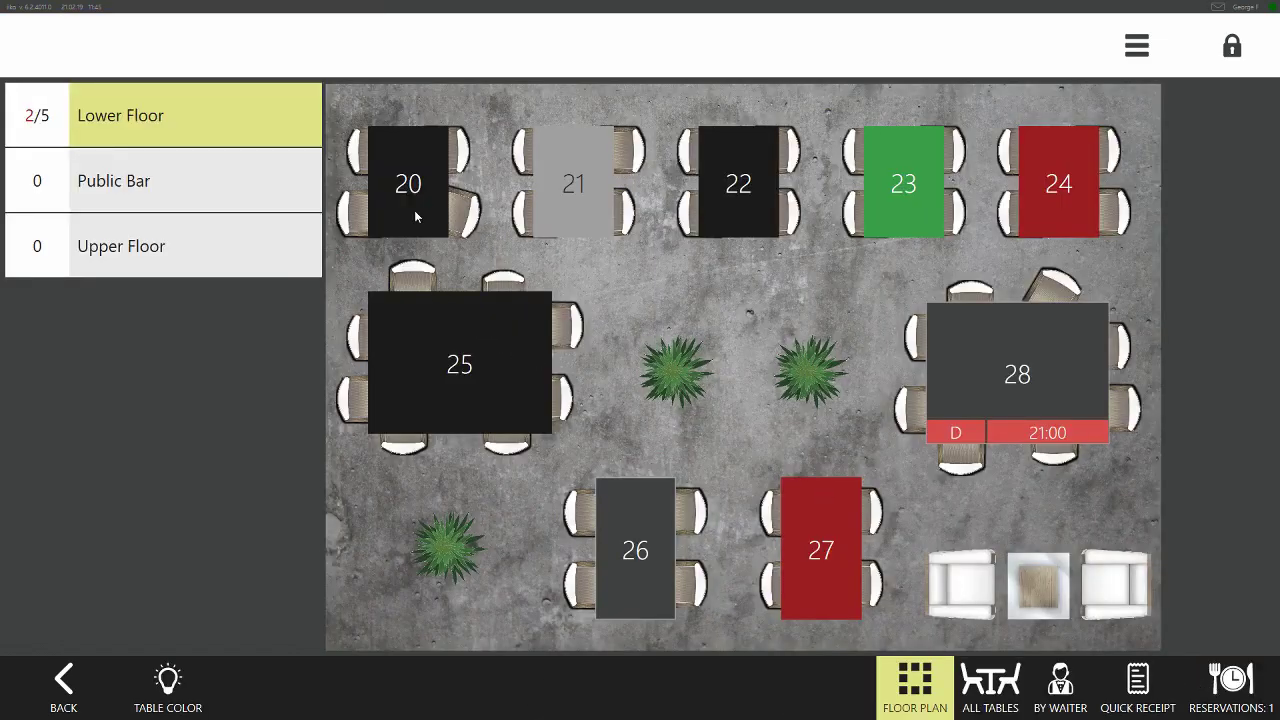
pyautogui.click(170, 683)
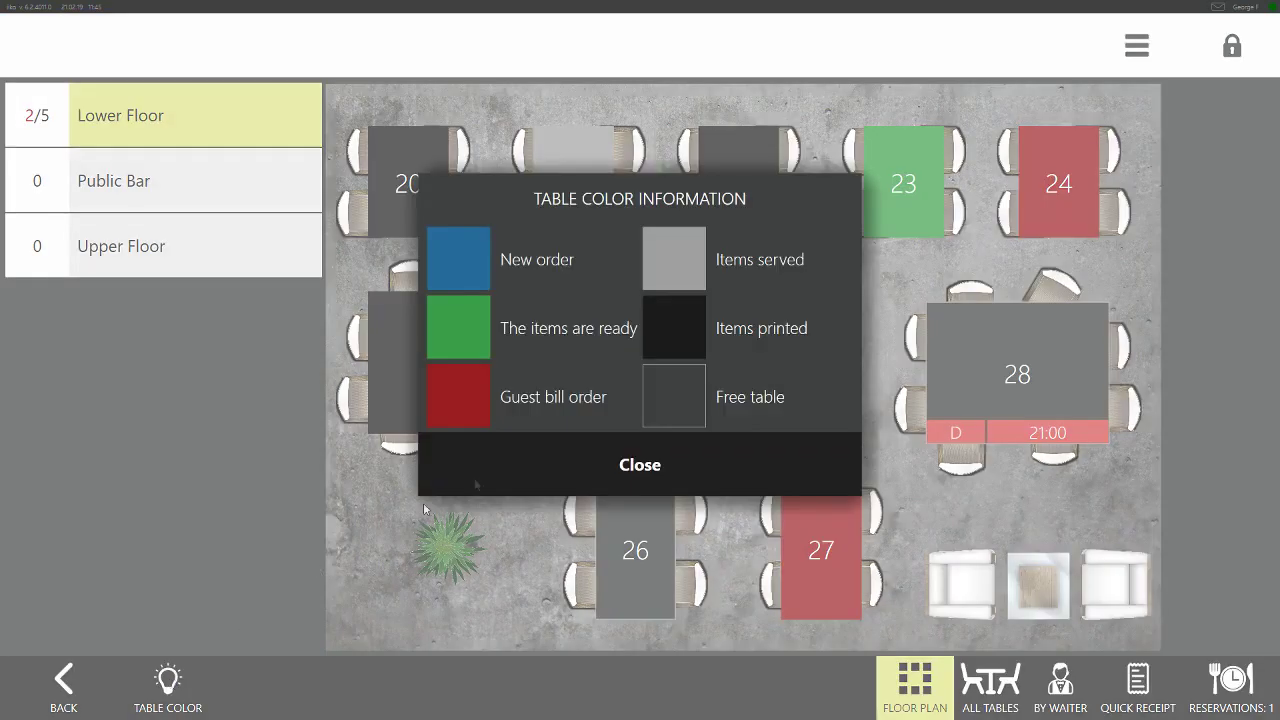
pyautogui.click(642, 467)
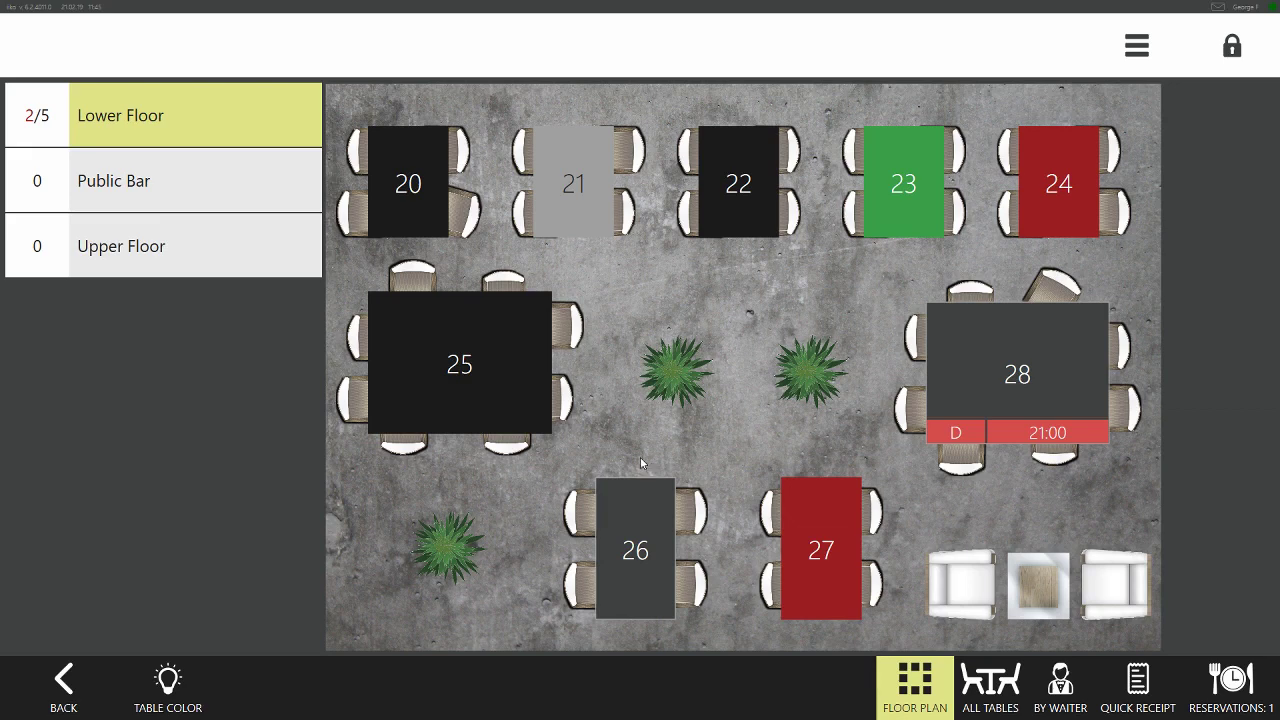
pyautogui.click(411, 217)
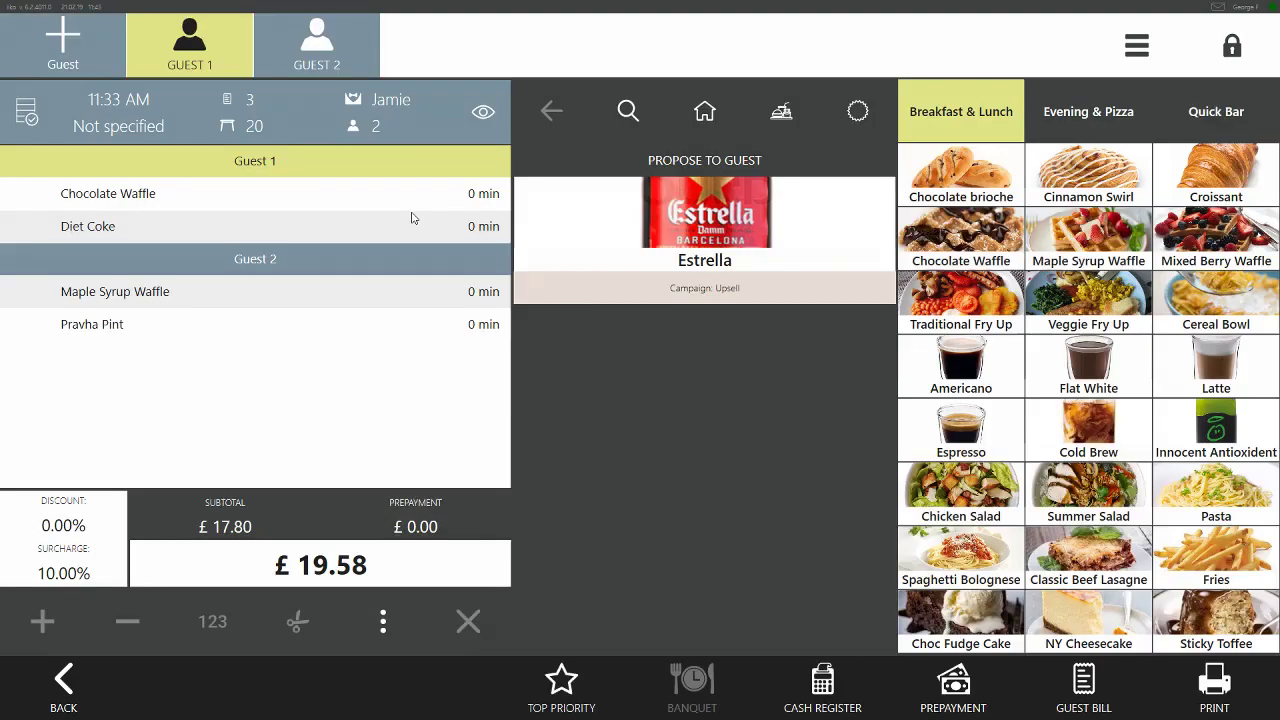
# - Mark table 20's Diet Coke, Pravha Pint, Chocolate Waffle and Maple Syrup Waffle as served
pyautogui.click(486, 226)
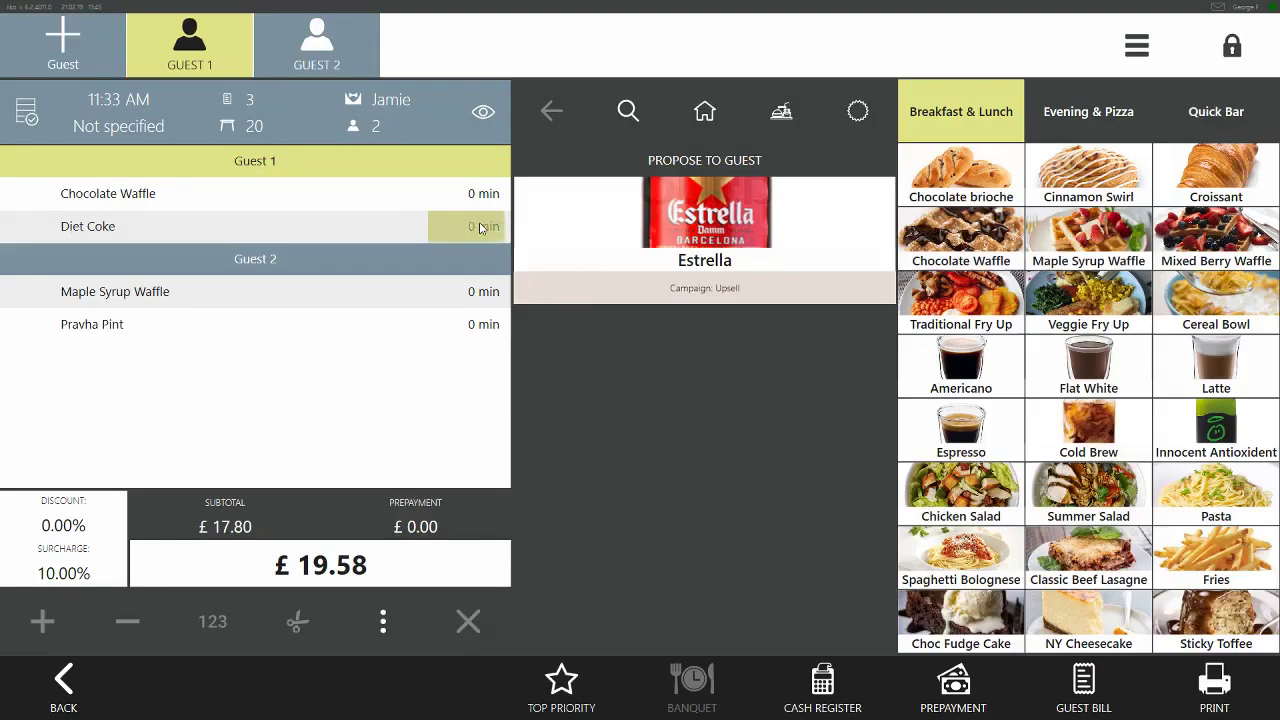
pyautogui.click(491, 333)
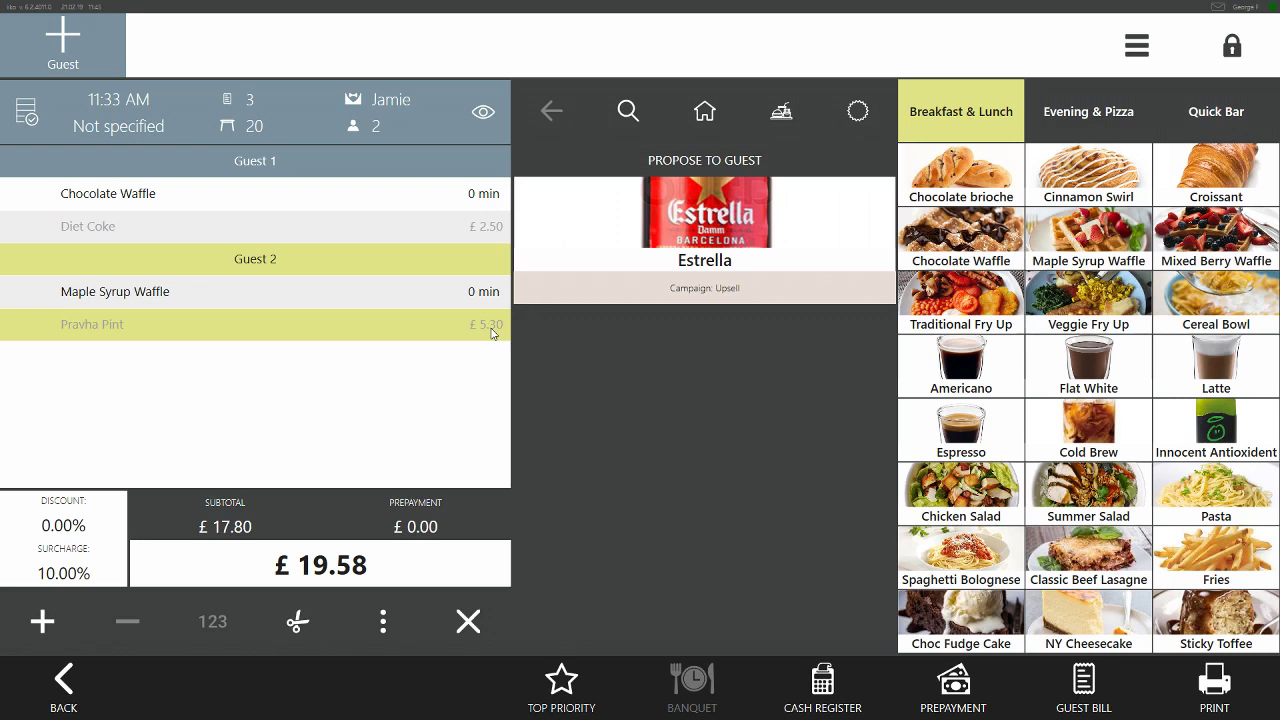
pyautogui.click(491, 333)
pyautogui.click(471, 194)
pyautogui.click(490, 292)
# - Return to the floor plan, confirm light grey in the colour legend, and reopen table 20
pyautogui.click(63, 683)
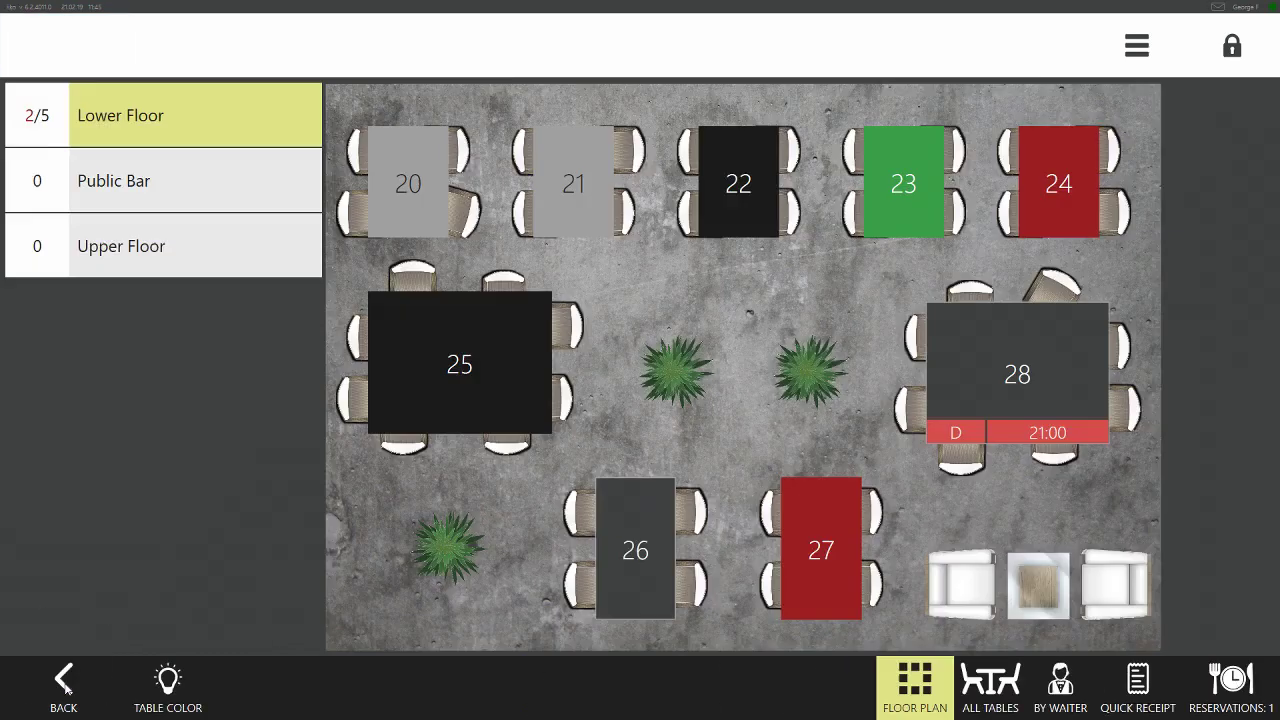
pyautogui.click(162, 685)
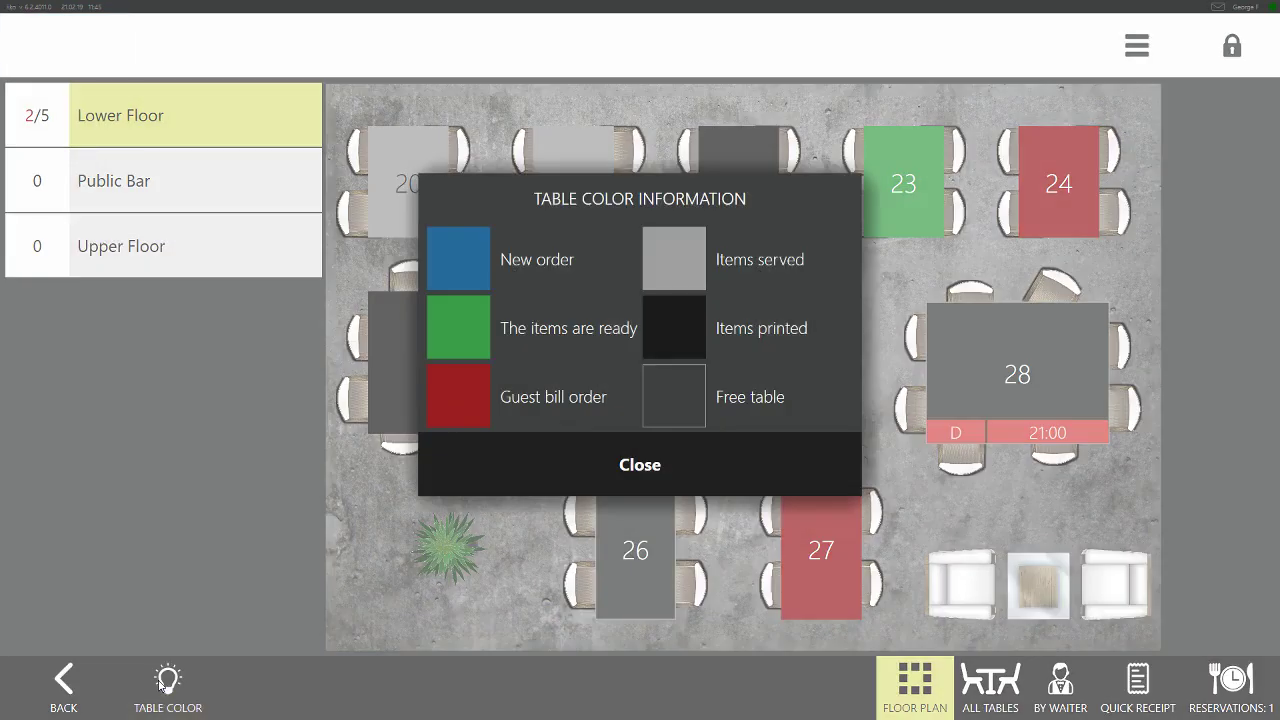
pyautogui.click(640, 465)
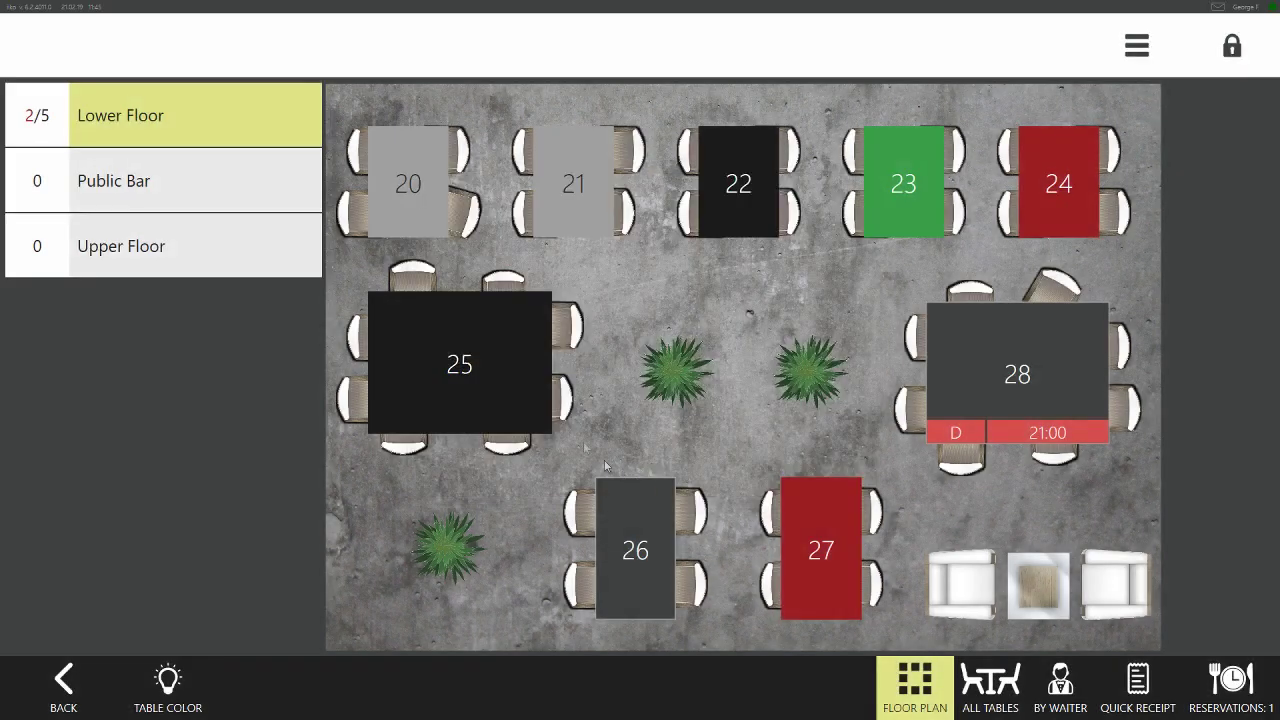
pyautogui.click(420, 213)
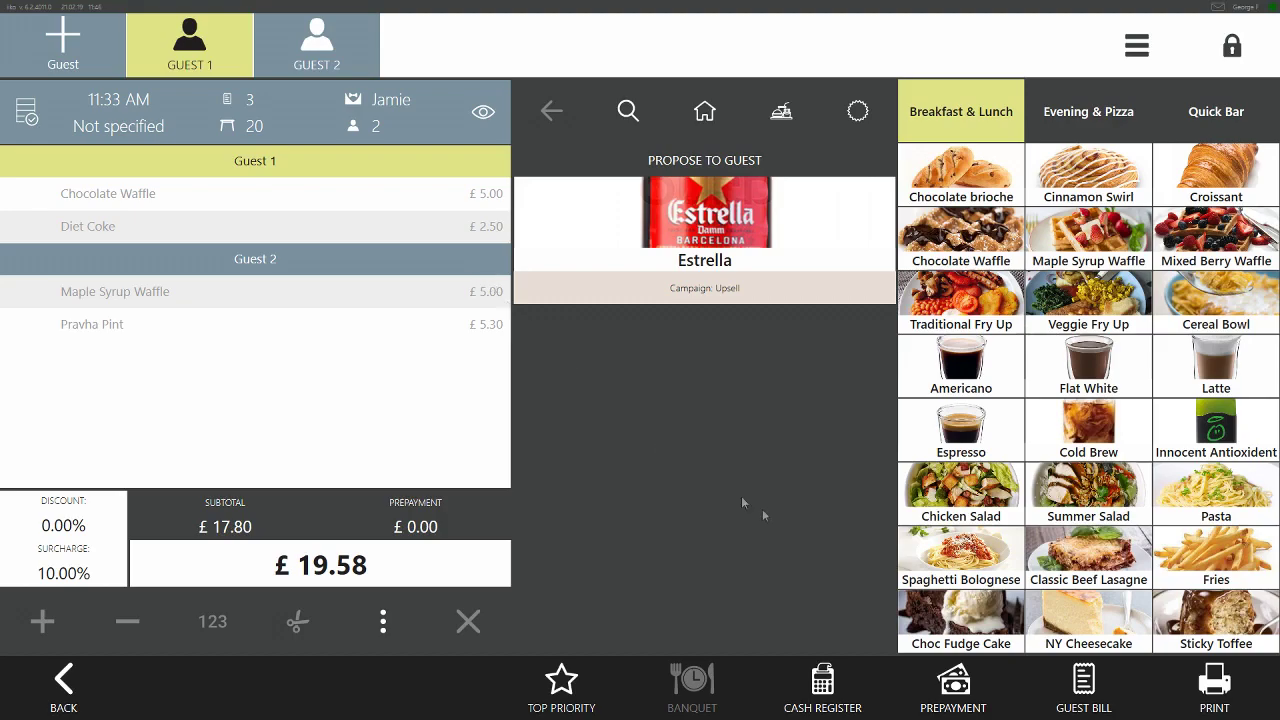
# - Print table 20's guest bill so it turns red, check the legend, and start the £19.58 cash payment
pyautogui.click(1094, 690)
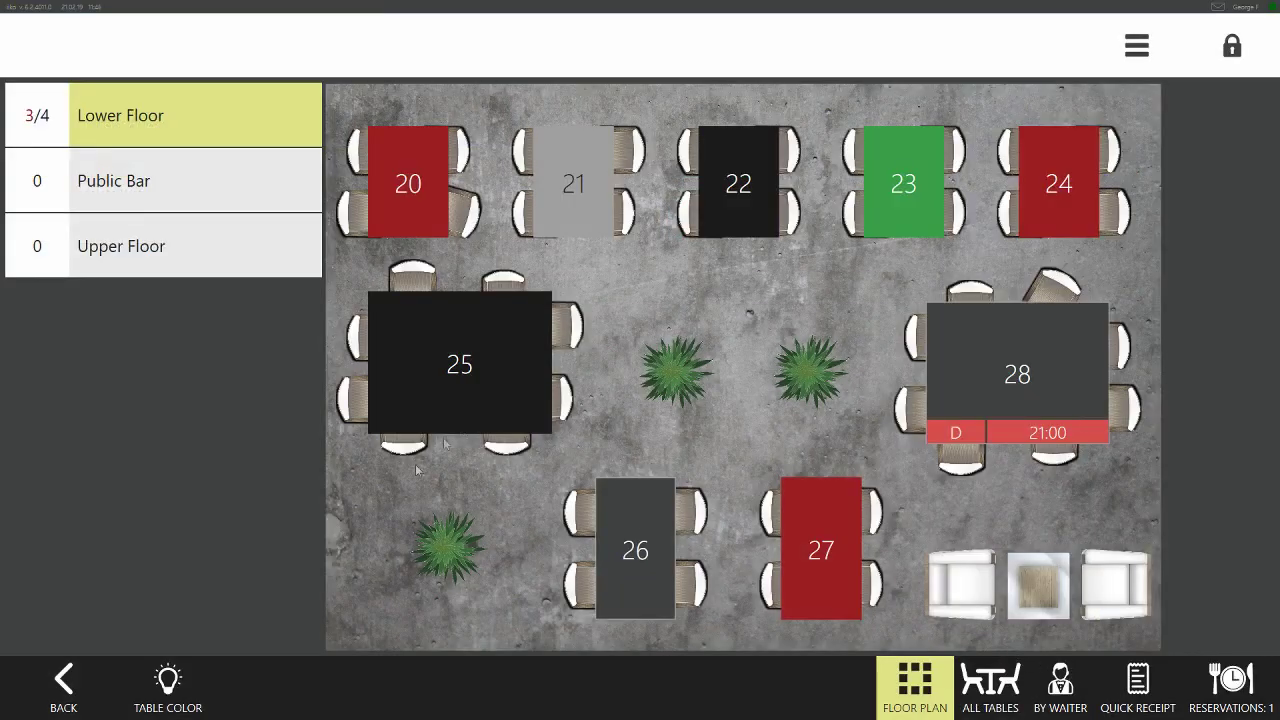
pyautogui.click(168, 680)
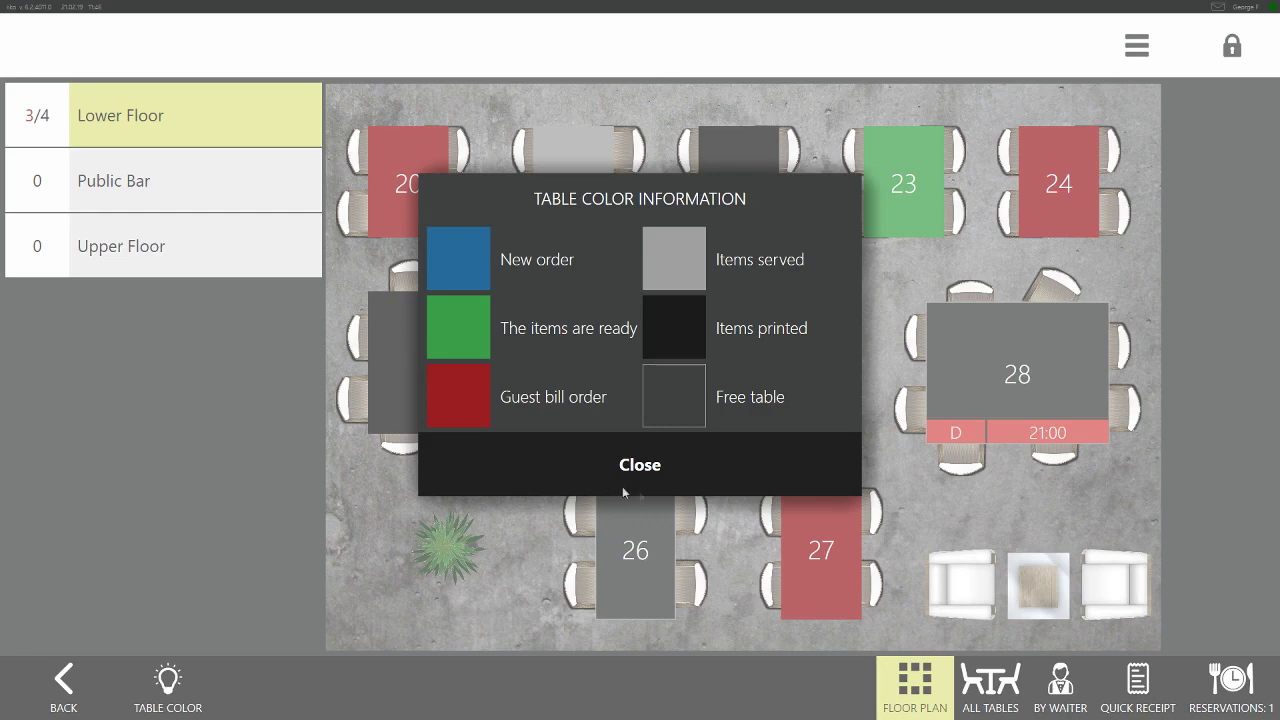
pyautogui.click(652, 470)
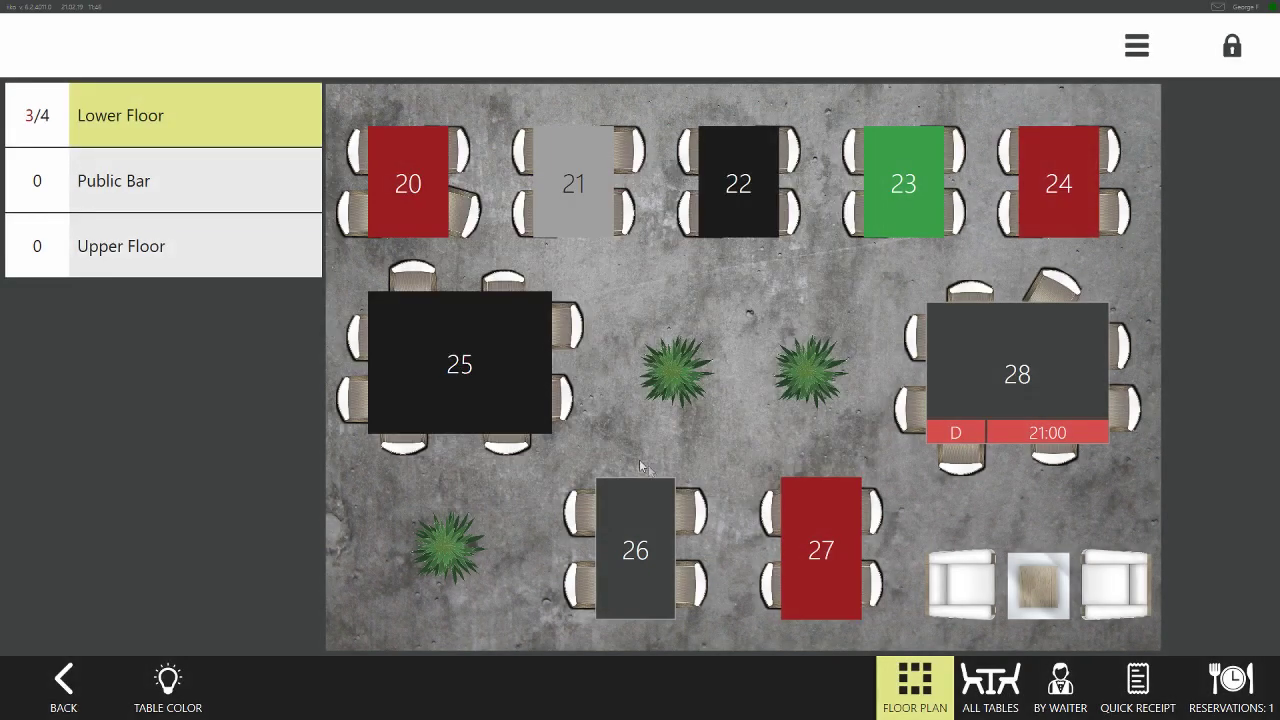
pyautogui.click(413, 197)
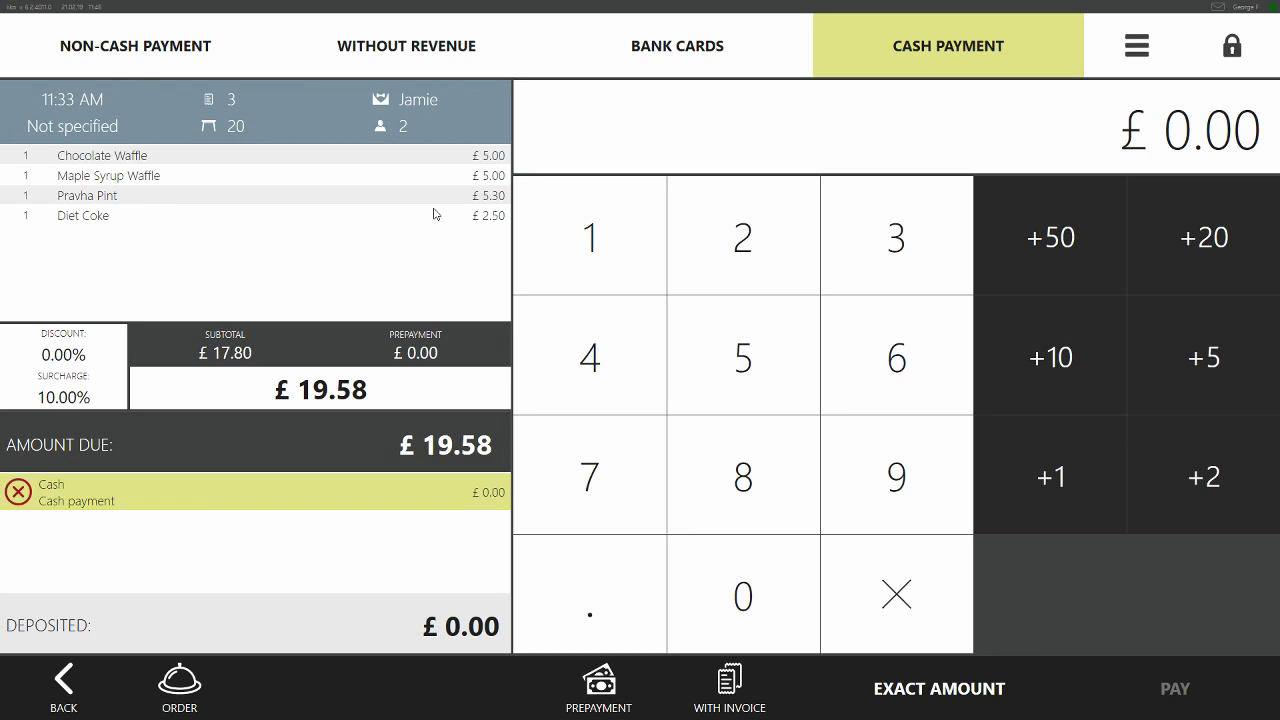
# - Pay table 20's £19.58 in exact cash and confirm in the colour legend that it's free
pyautogui.click(916, 688)
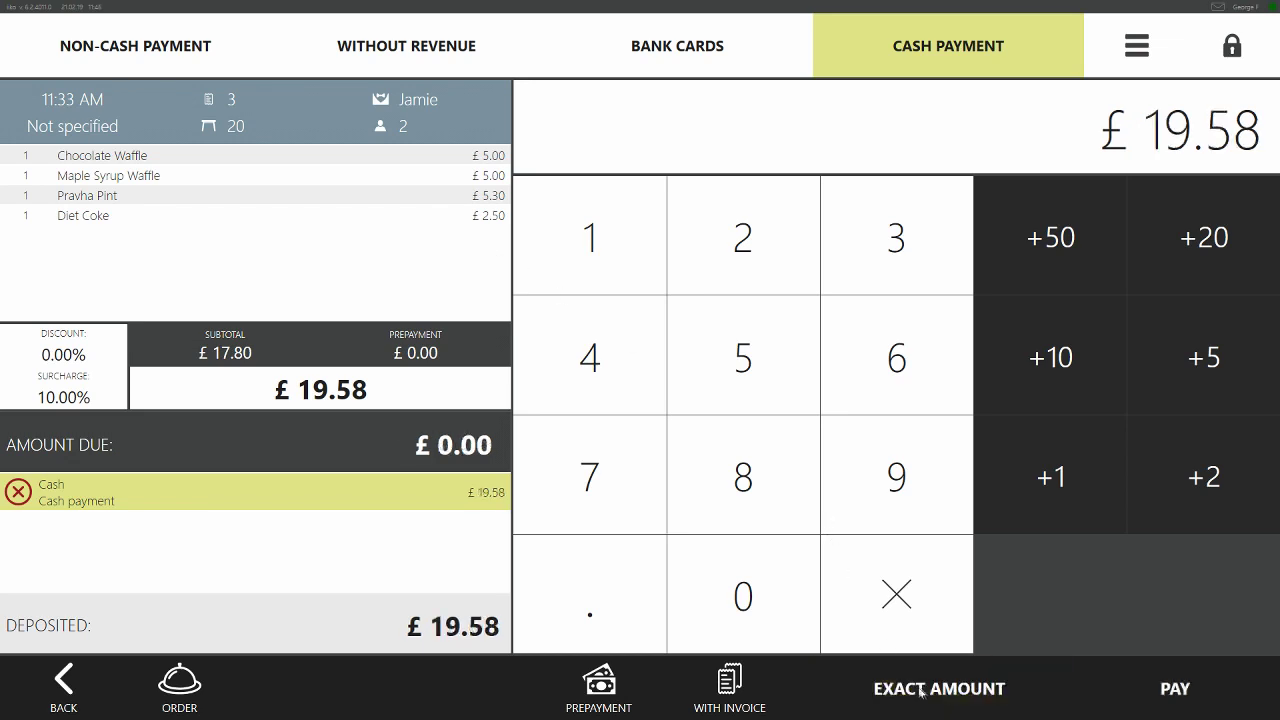
pyautogui.click(1170, 693)
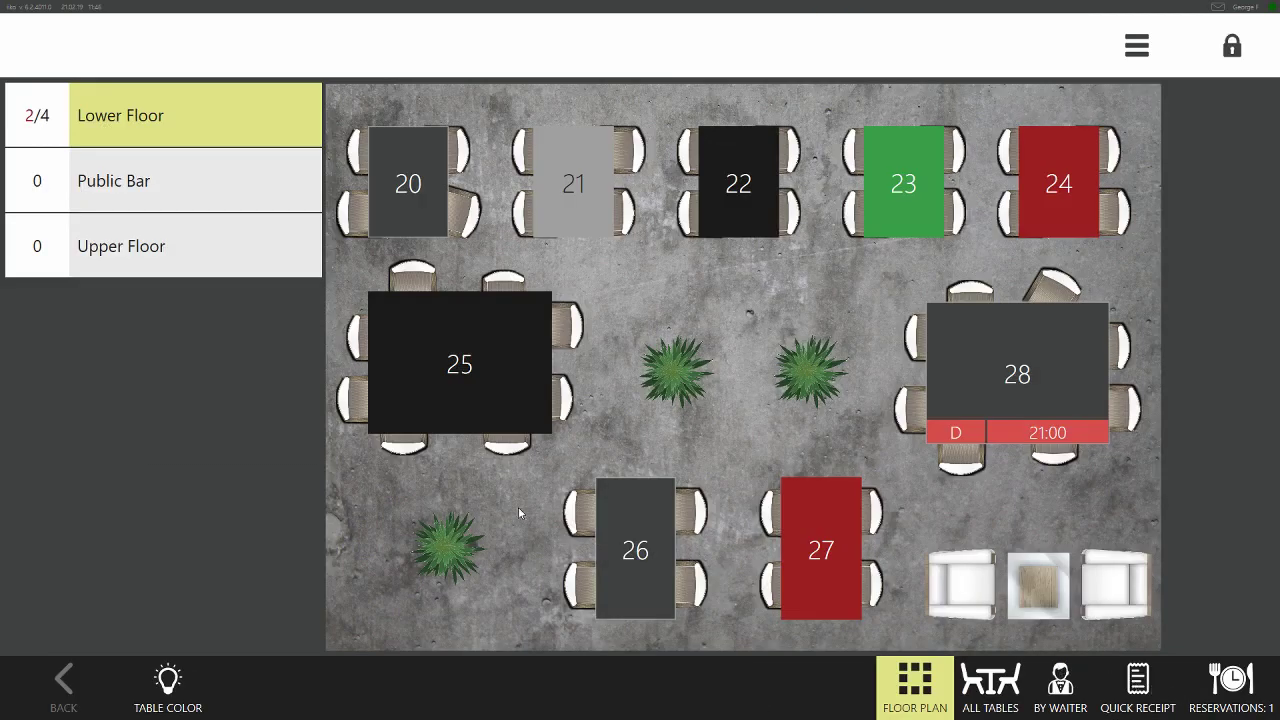
pyautogui.click(170, 685)
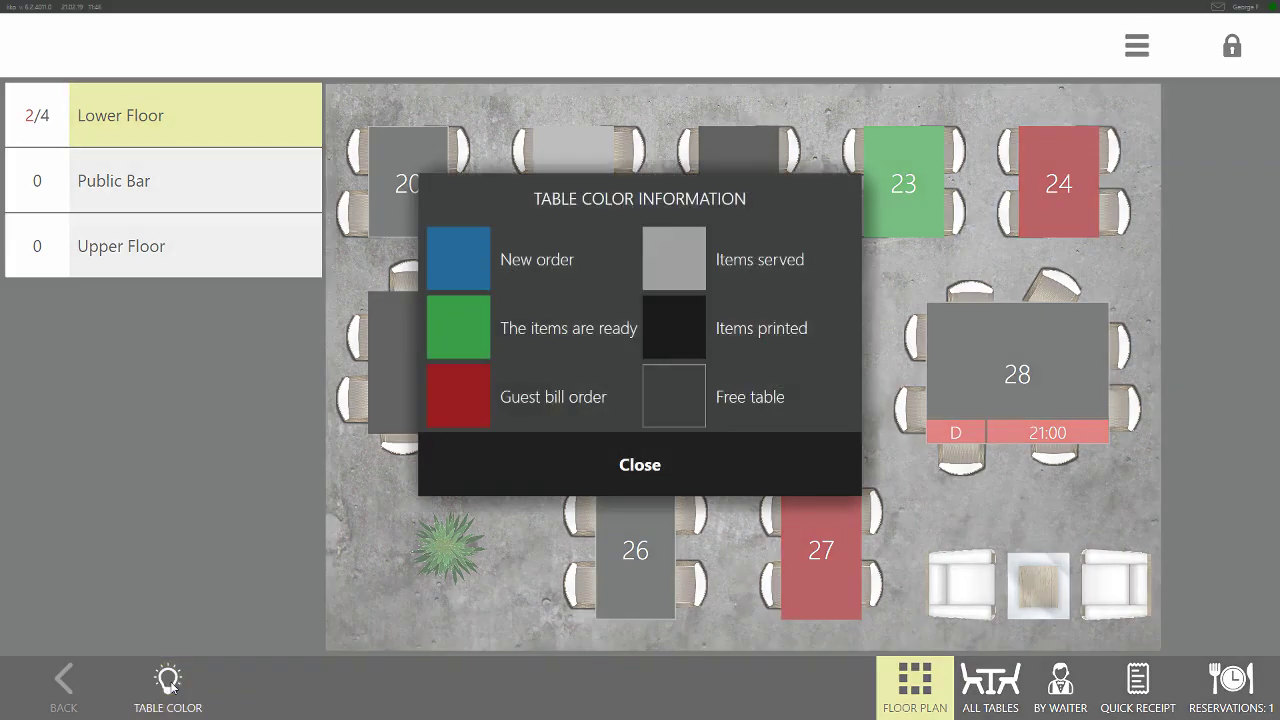